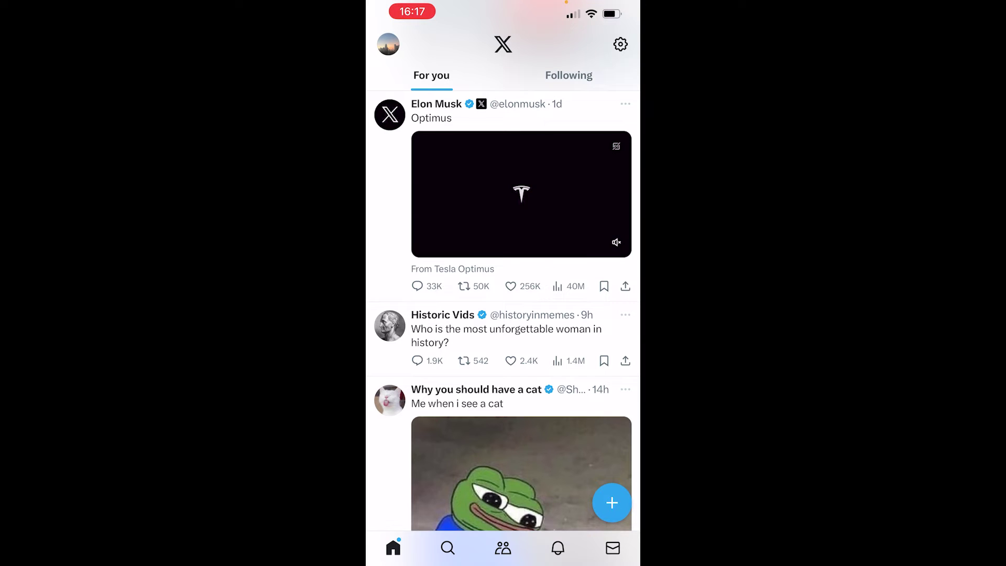
# Switch from X to YouTube and open the Thailand empty beaches video.
pyautogui.moveTo(503, 560); pyautogui.dragTo(503, 315)
pyautogui.click(409, 139)
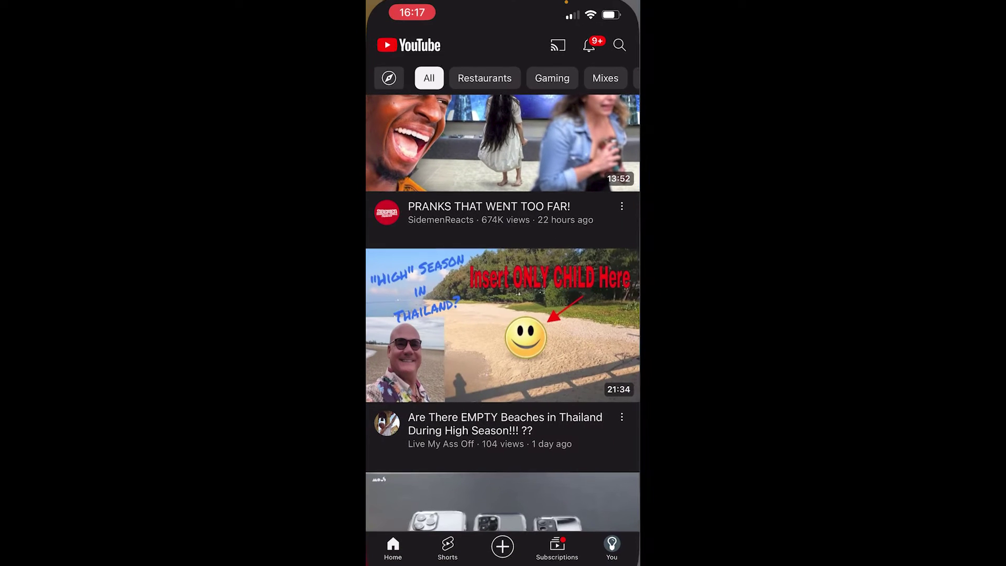
pyautogui.scroll(-2, 503, 314)
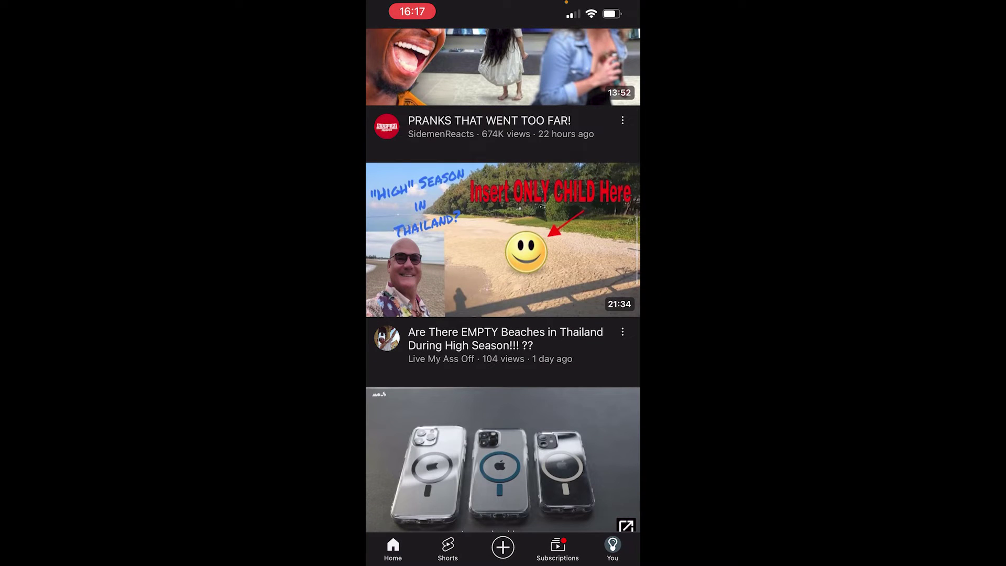
pyautogui.click(504, 342)
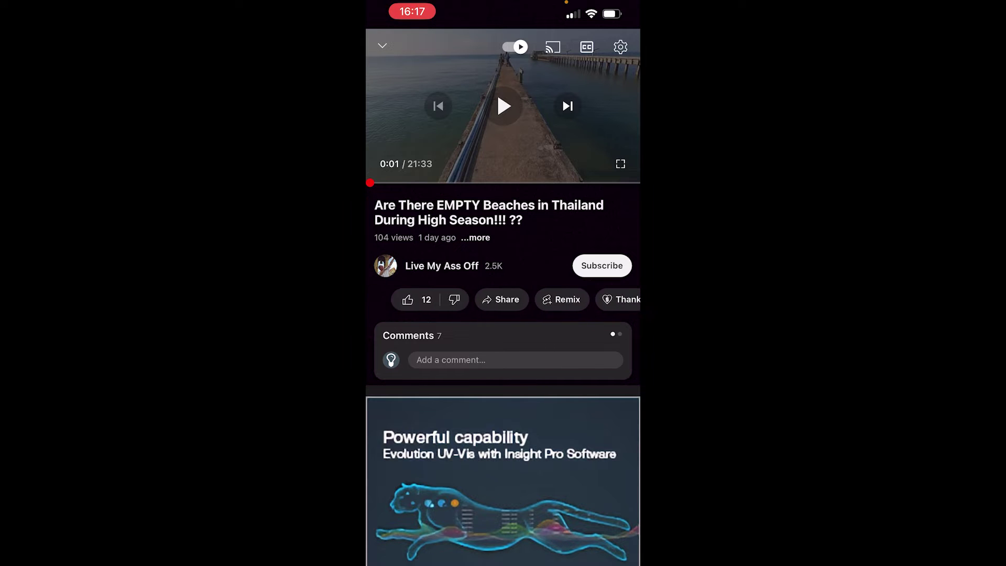
pyautogui.hscroll(3, 503, 299)
pyautogui.hscroll(-3, 503, 299)
pyautogui.hscroll(-2, 503, 300)
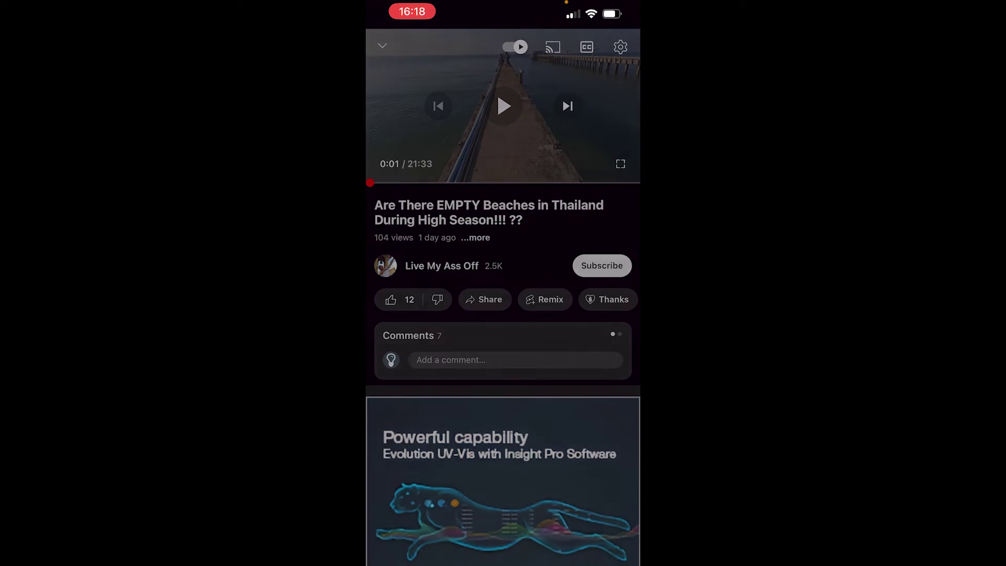
# Share the Thailand beaches video to X as a new post draft.
pyautogui.click(484, 299)
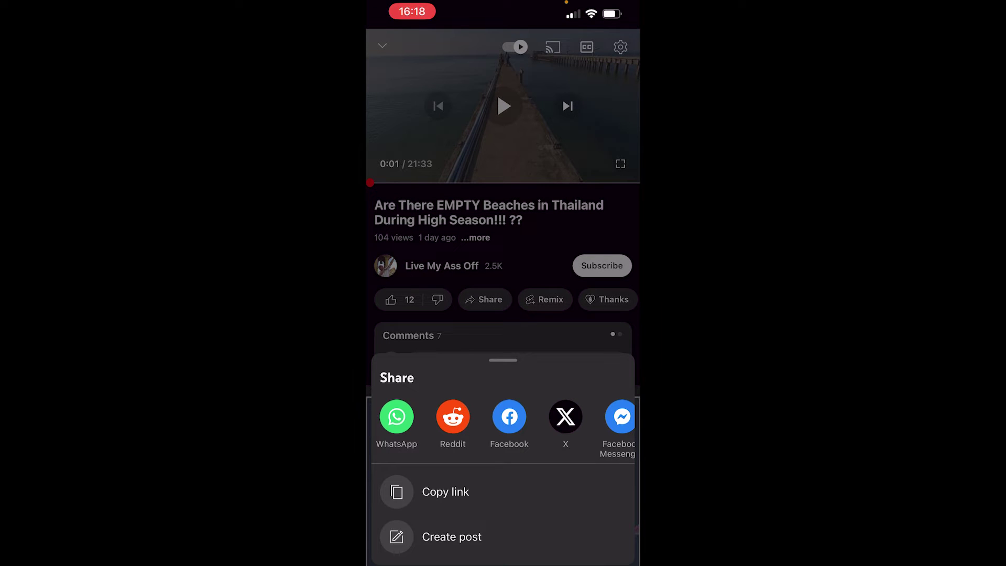
pyautogui.hscroll(2, 503, 424)
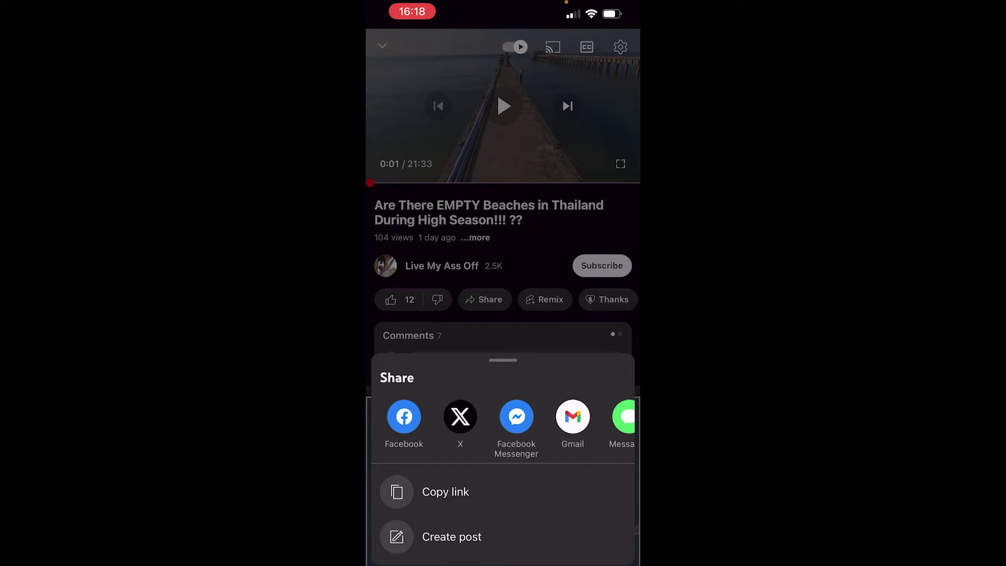
pyautogui.hscroll(-2, 504, 424)
pyautogui.hscroll(1, 503, 424)
pyautogui.hscroll(-1, 503, 424)
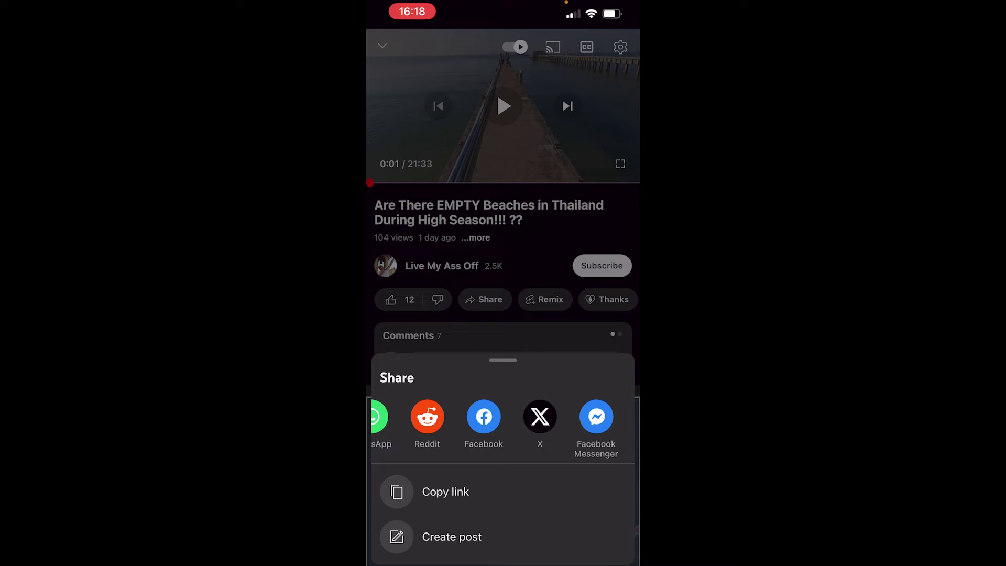
pyautogui.click(541, 417)
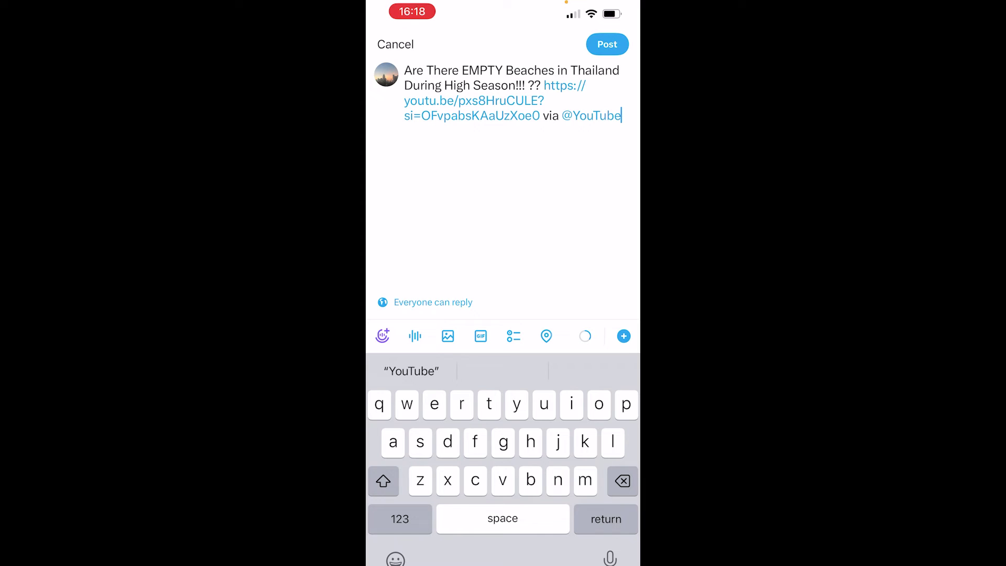
# Add 'Hello' on a new line below the link and publish the post.
pyautogui.press('Return')
pyautogui.press('Return')
pyautogui.write('He')
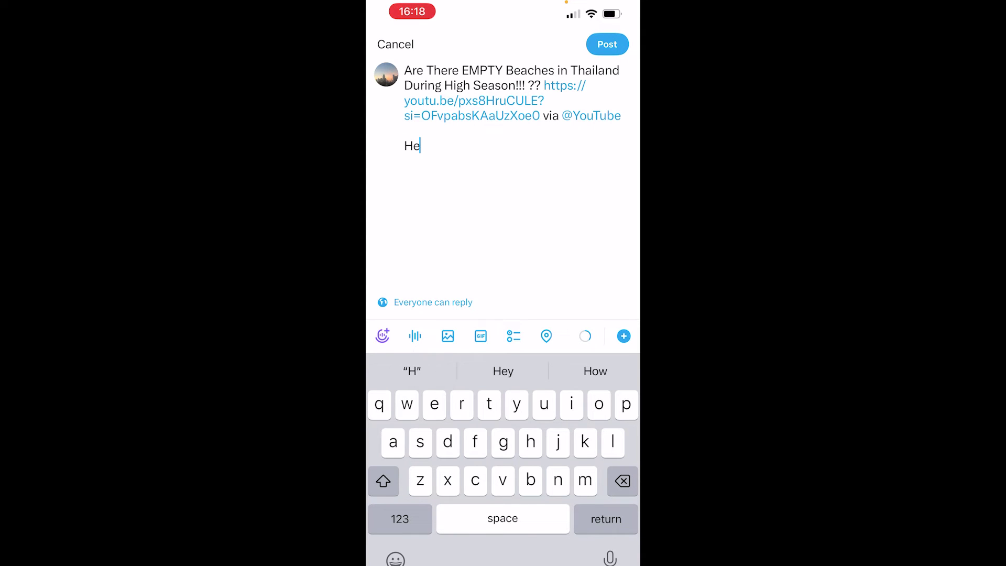
pyautogui.write('llo')
pyautogui.click(607, 44)
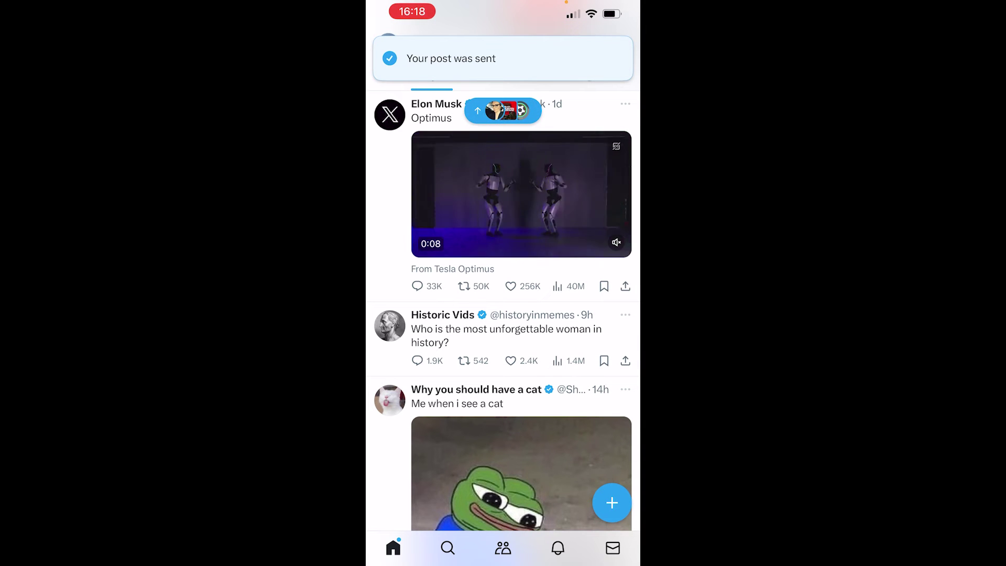
pyautogui.scroll(1, 503, 315)
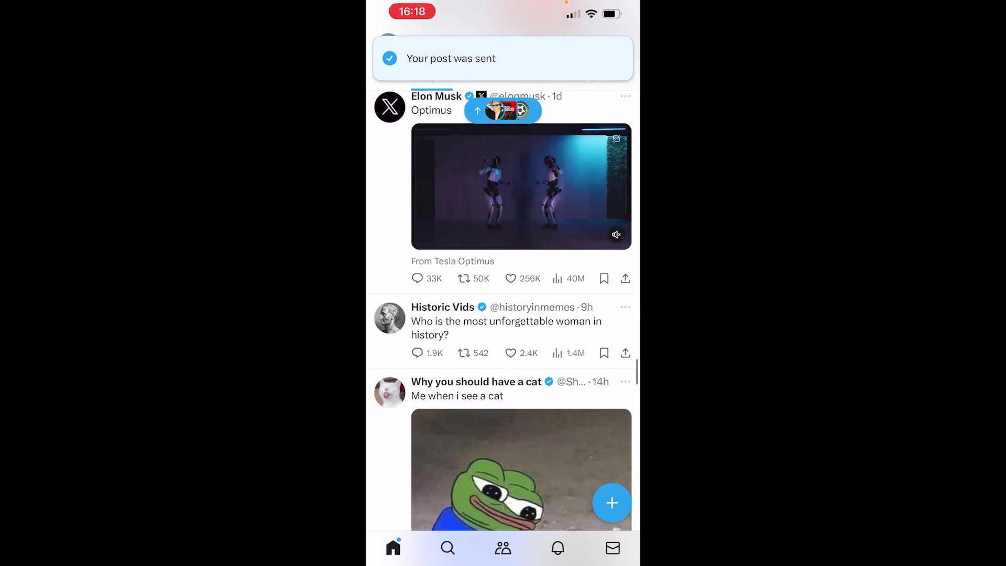
pyautogui.moveTo(393, 314); pyautogui.dragTo(598, 315)
# Go to the Webteach profile page from the side drawer.
pyautogui.click(444, 154)
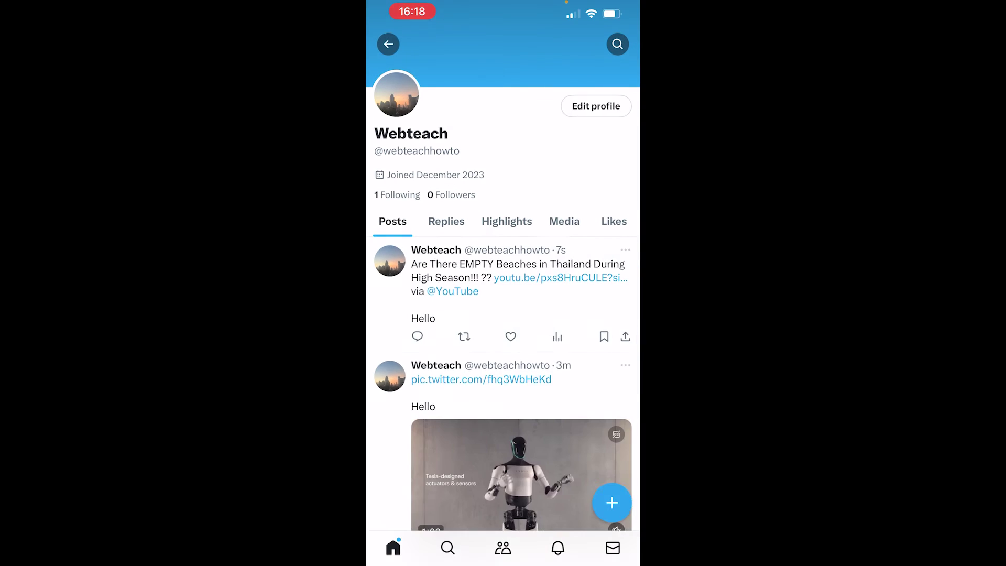
pyautogui.scroll(-2, 504, 314)
pyautogui.scroll(-1, 503, 315)
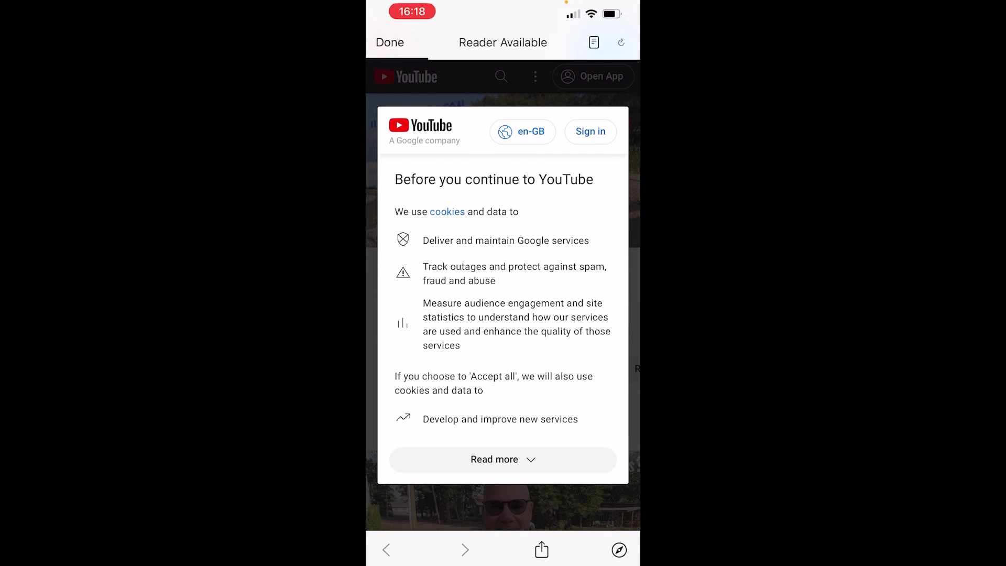
pyautogui.scroll(-5, 503, 298)
pyautogui.scroll(-5, 504, 314)
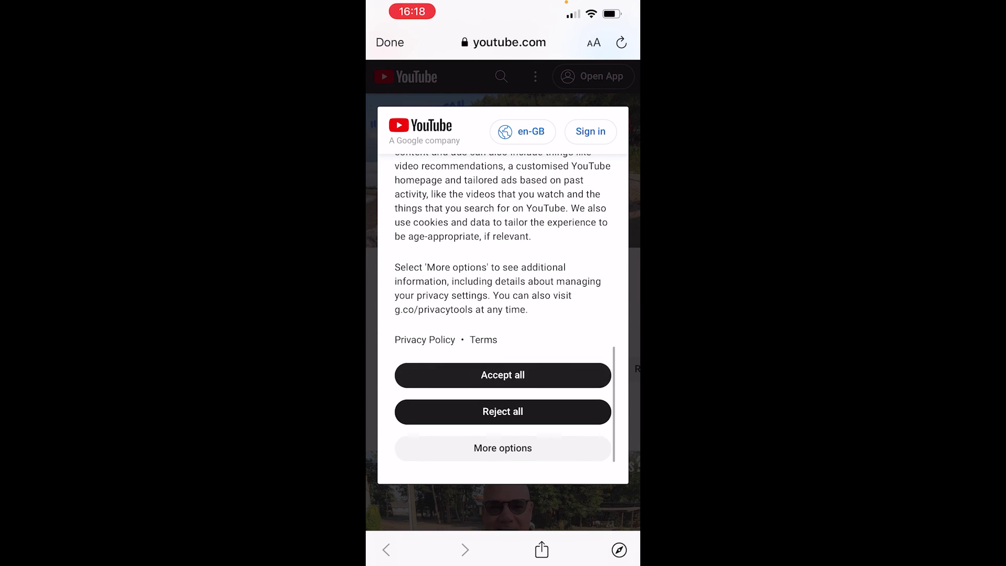
# Accept all cookies to dismiss YouTube's consent notice.
pyautogui.click(502, 376)
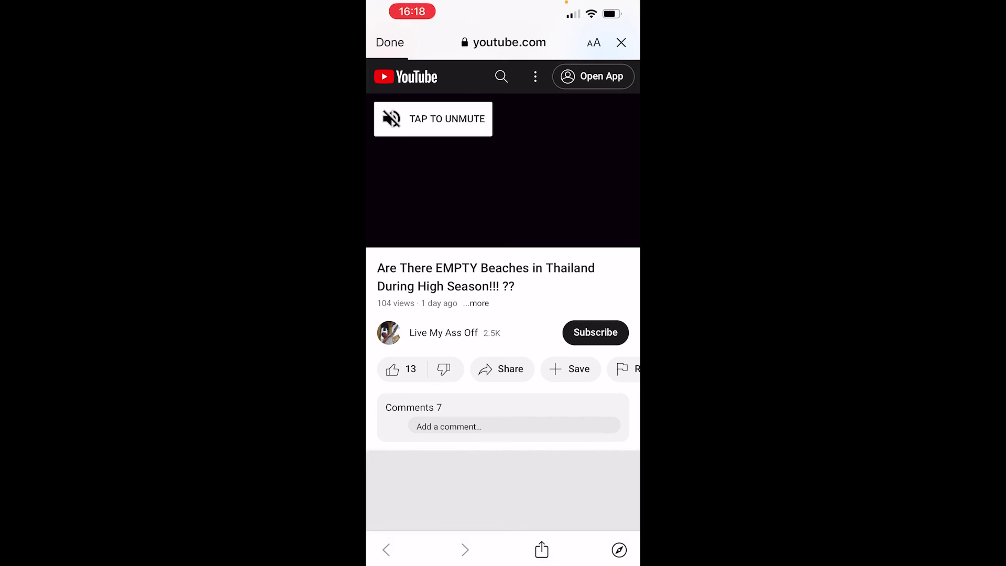